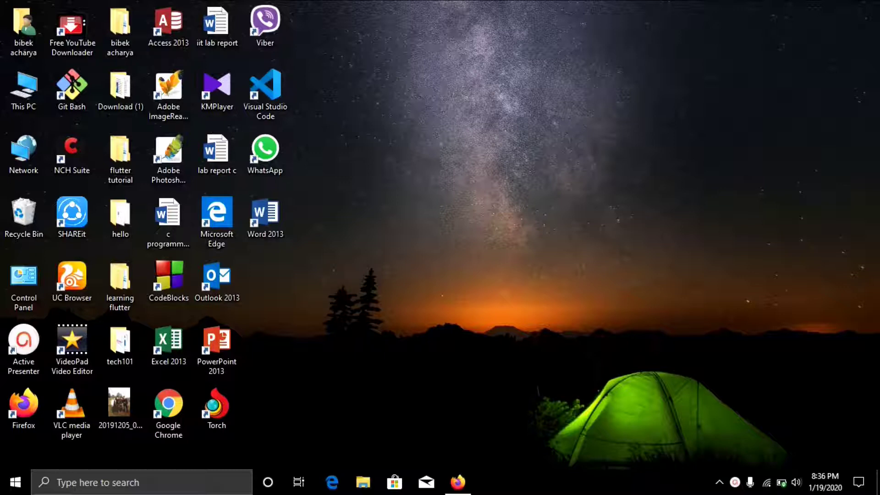
Bring the cPanel dashboard back and scroll up to the Databases section's phpMyAdmin link
{"action": "left_click", "coordinate": [459, 483]}
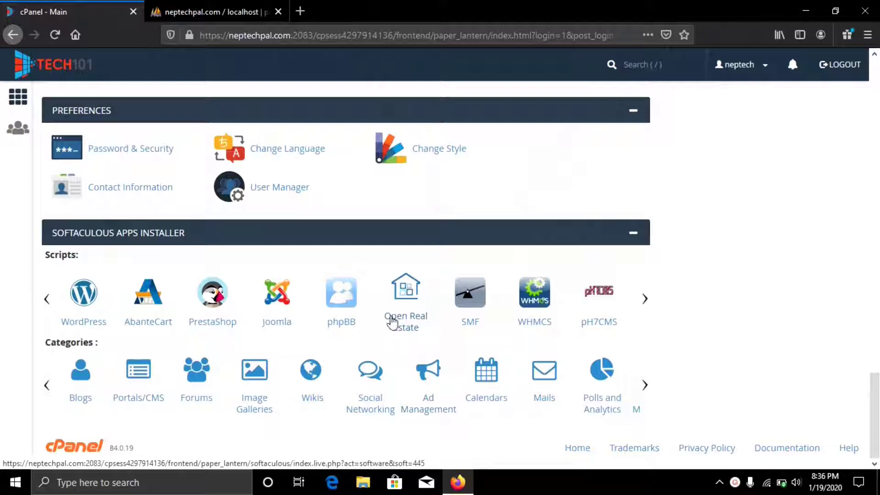
{"action": "middle_click", "coordinate": [535, 189]}
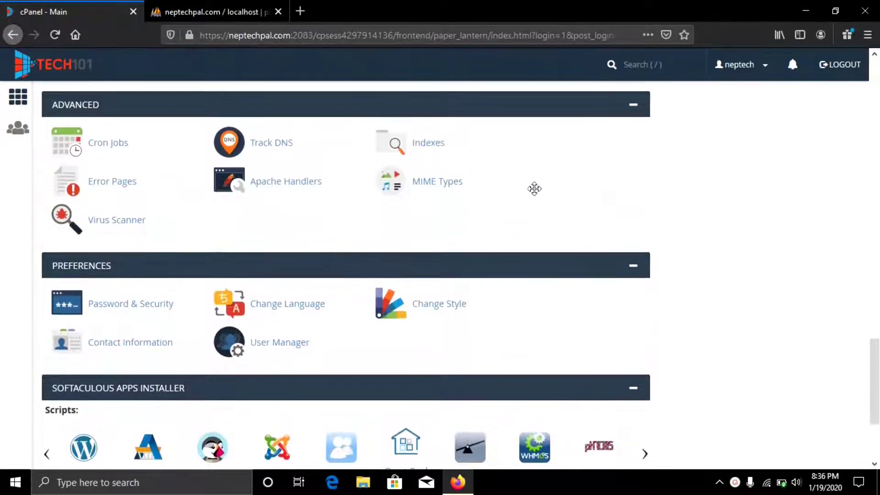
{"action": "middle_click", "coordinate": [536, 190]}
{"action": "scroll", "coordinate": [537, 195], "scroll_direction": "up", "scroll_amount": 3}
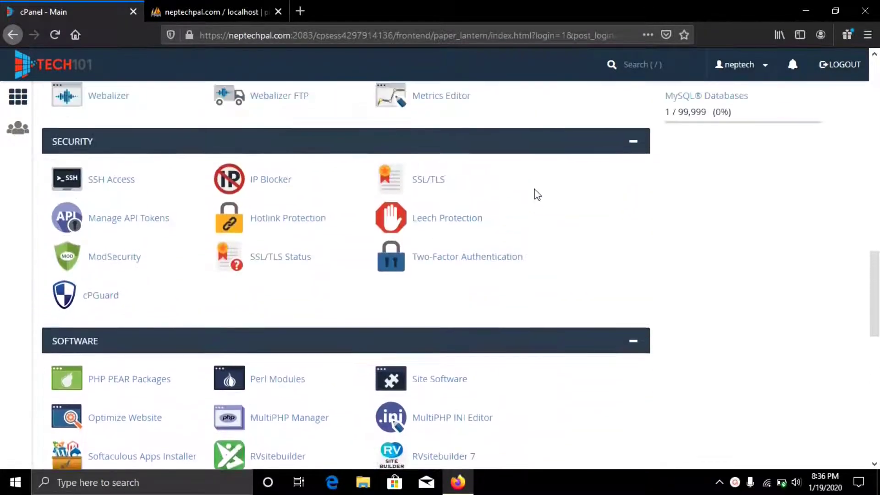
{"action": "scroll", "coordinate": [538, 194], "scroll_direction": "up", "scroll_amount": 2}
{"action": "scroll", "coordinate": [538, 195], "scroll_direction": "up", "scroll_amount": 1}
{"action": "scroll", "coordinate": [539, 195], "scroll_direction": "up", "scroll_amount": 3}
{"action": "scroll", "coordinate": [540, 196], "scroll_direction": "up", "scroll_amount": 2}
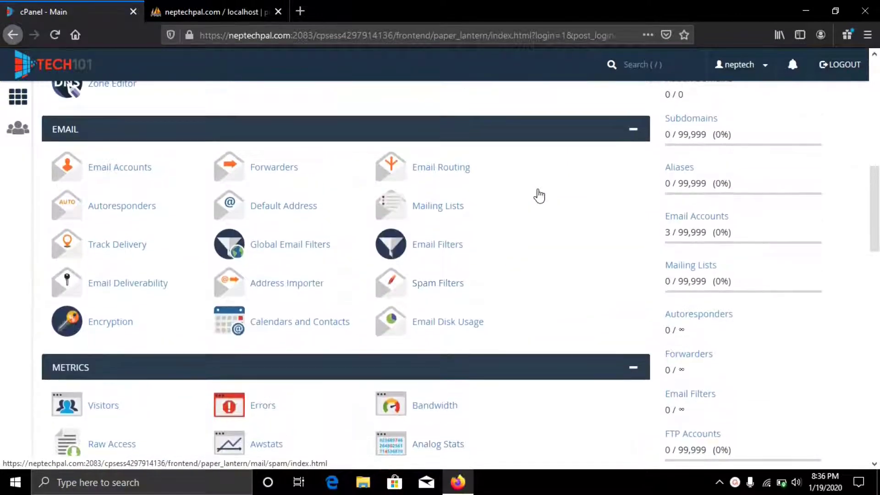
{"action": "scroll", "coordinate": [538, 193], "scroll_direction": "up", "scroll_amount": 2}
{"action": "scroll", "coordinate": [537, 188], "scroll_direction": "up", "scroll_amount": 1}
{"action": "scroll", "coordinate": [539, 189], "scroll_direction": "up", "scroll_amount": 2}
{"action": "scroll", "coordinate": [538, 190], "scroll_direction": "up", "scroll_amount": 3}
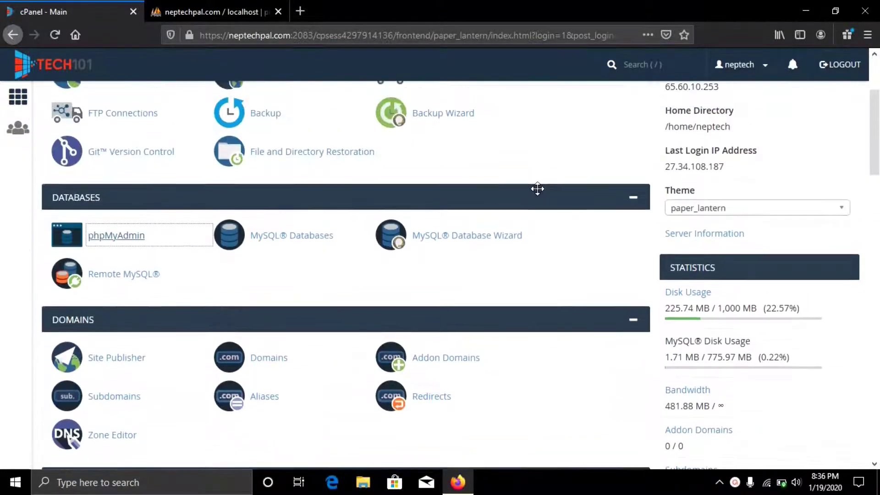
{"action": "scroll", "coordinate": [538, 189], "scroll_direction": "up", "scroll_amount": 2}
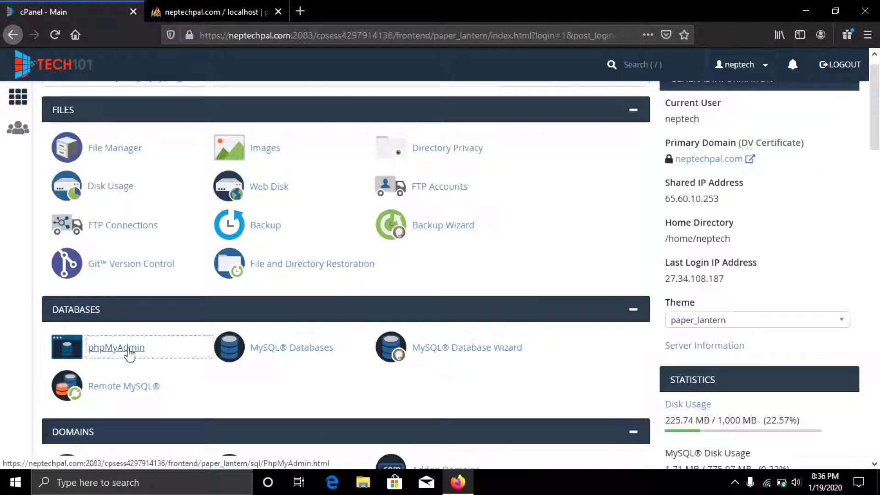
Launch phpMyAdmin, expand the neptech_wp1 database and display the wp_users table
{"action": "left_click", "coordinate": [129, 349]}
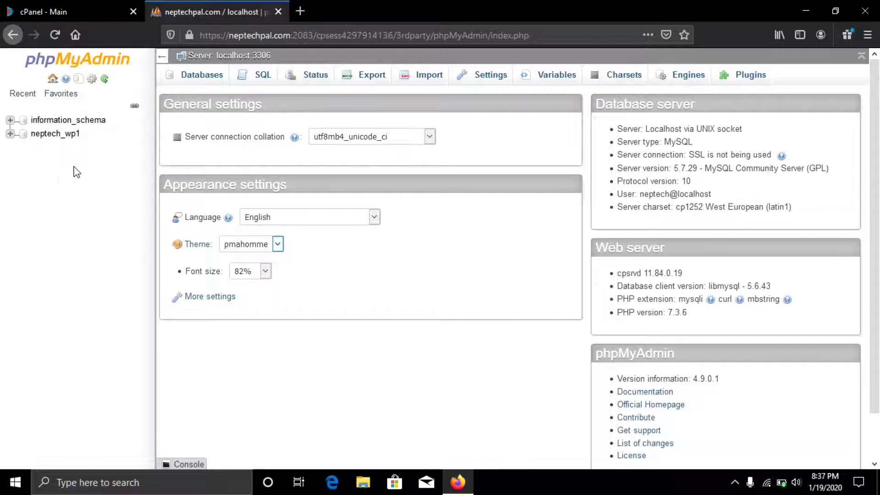
{"action": "left_click", "coordinate": [10, 135]}
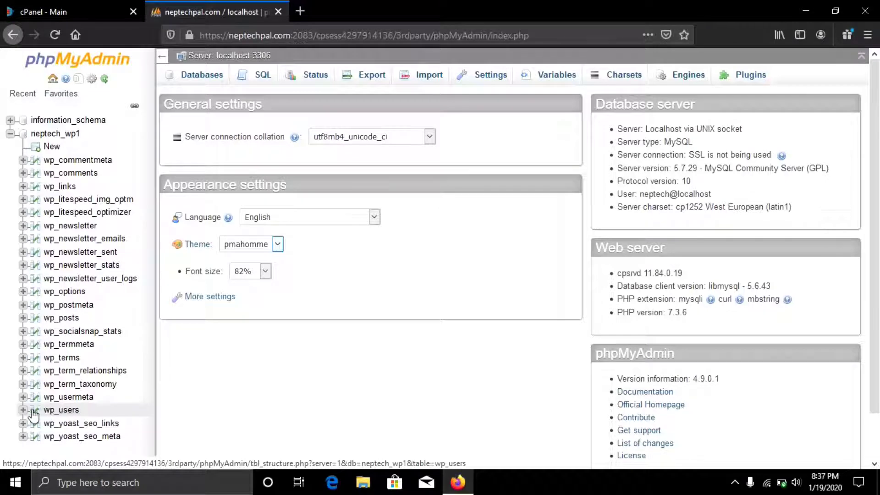
{"action": "left_click", "coordinate": [51, 412]}
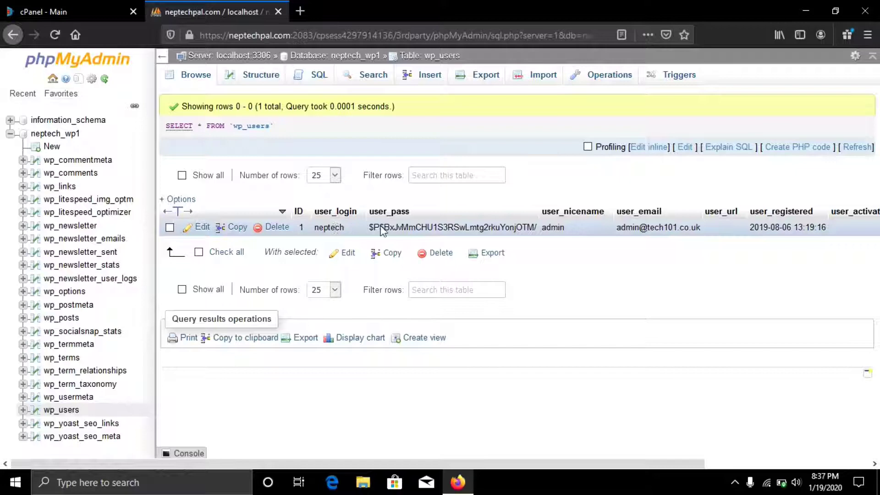
{"action": "left_click", "coordinate": [191, 230]}
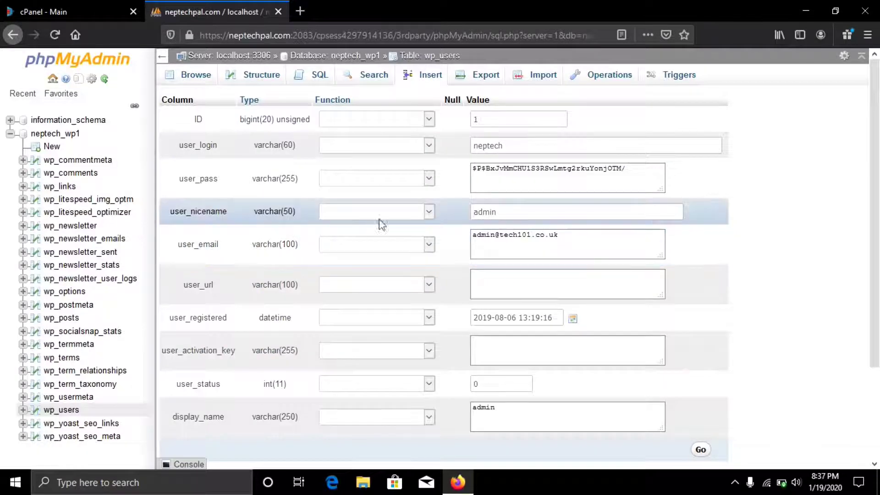
{"action": "left_click", "coordinate": [633, 169]}
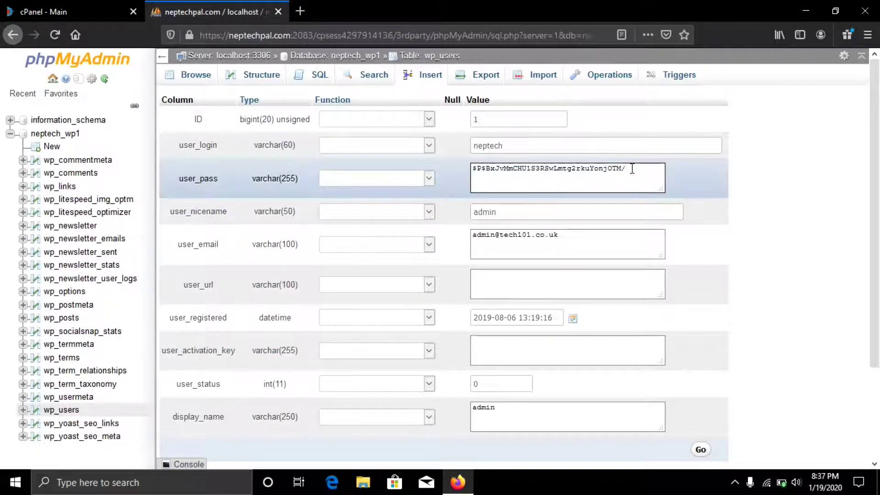
{"action": "key", "text": "BackSpace"}
{"action": "key", "text": "BackSpace"}
{"action": "key", "text": "BackSpace"}
{"action": "key", "text": "BackSpace"}
{"action": "key", "text": "BackSpace"}
{"action": "key", "text": "BackSpace"}
{"action": "key", "text": "BackSpace"}
{"action": "key", "text": "BackSpace"}
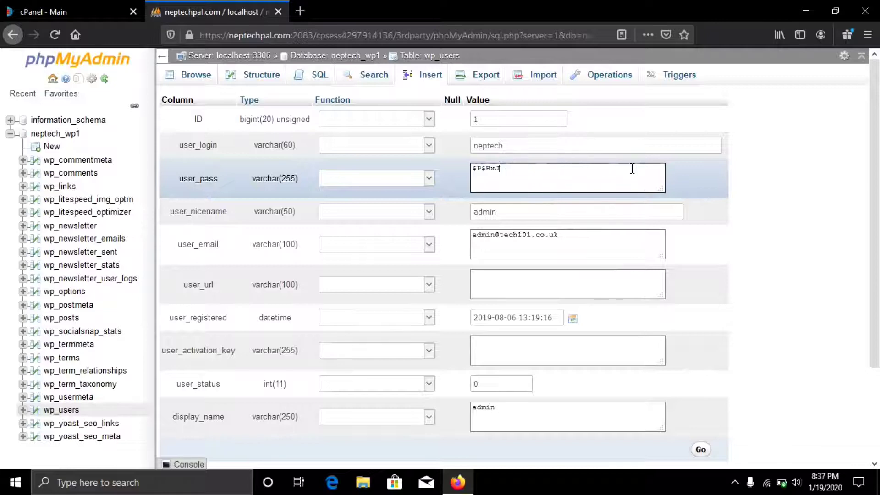
{"action": "key", "text": "BackSpace"}
{"action": "key", "text": "BackSpace"}
{"action": "key", "text": "BackSpace"}
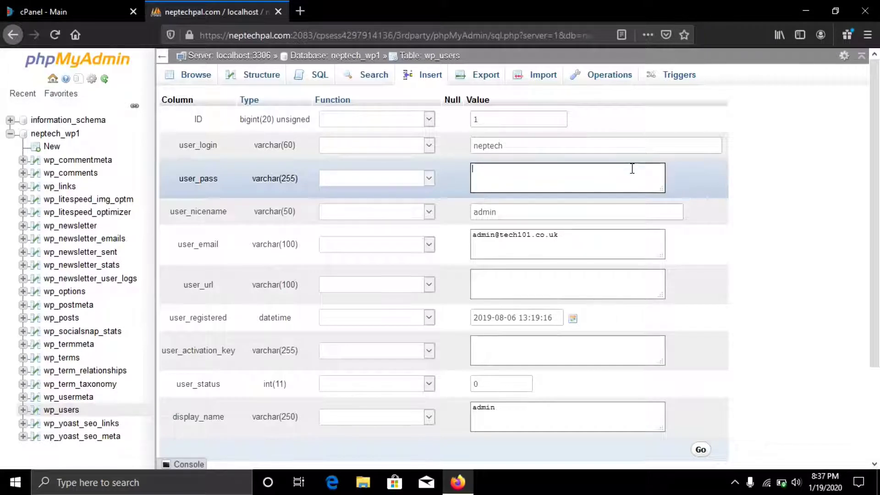
Apply the MD5 function to user_pass and save the edited neptech row
{"action": "left_click", "coordinate": [430, 178]}
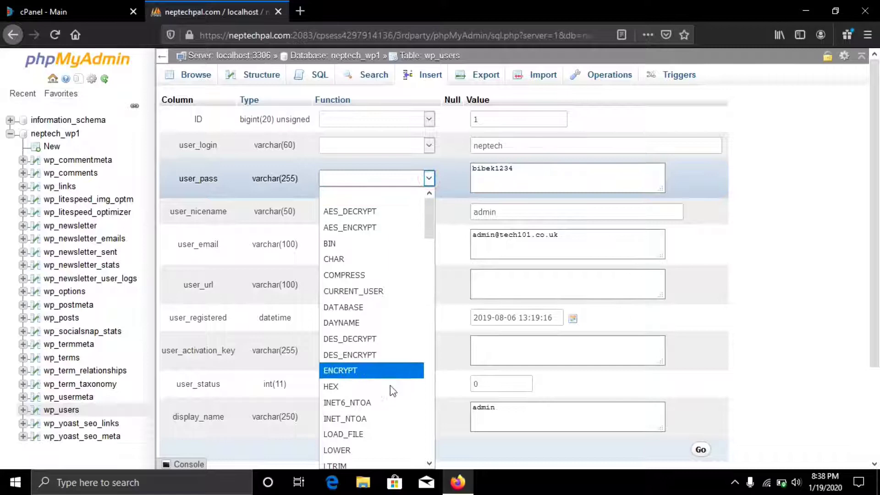
{"action": "left_click", "coordinate": [432, 461]}
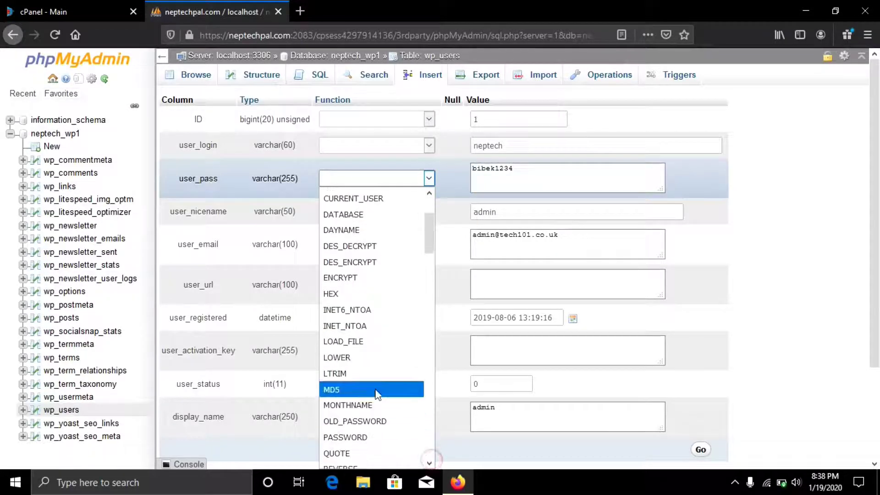
{"action": "left_click", "coordinate": [355, 388]}
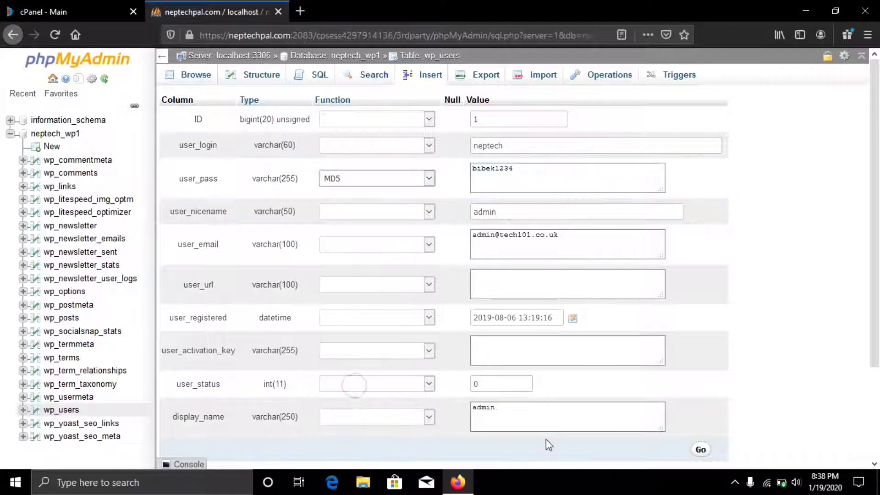
{"action": "left_click", "coordinate": [700, 450]}
{"action": "left_click", "coordinate": [701, 451]}
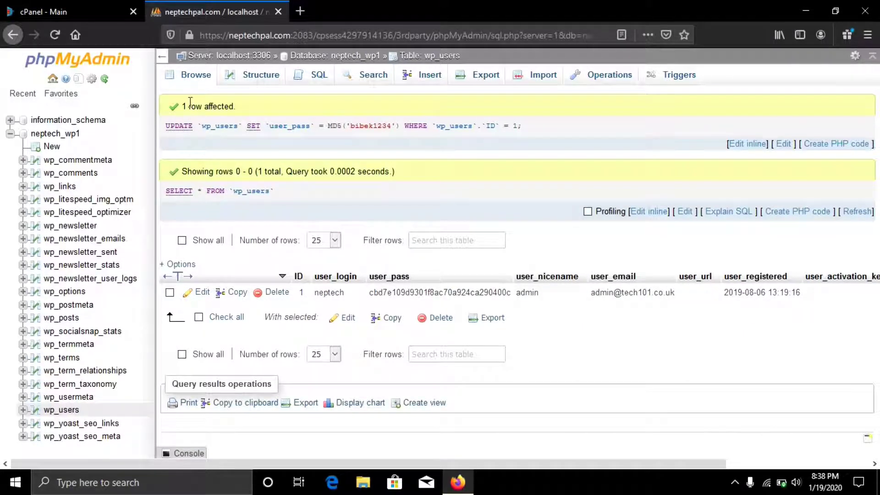
In a new browser tab, enter the neptechpal.com/wp-admin address
{"action": "left_click", "coordinate": [301, 14]}
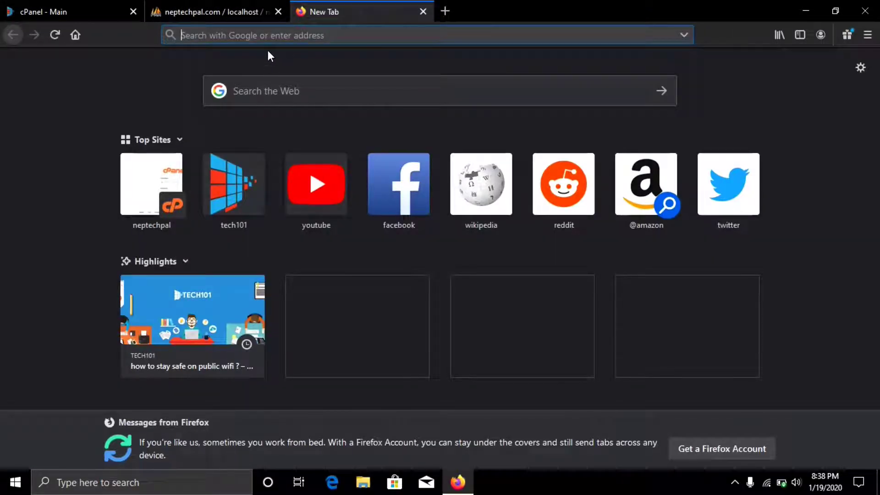
{"action": "type", "text": "nep"}
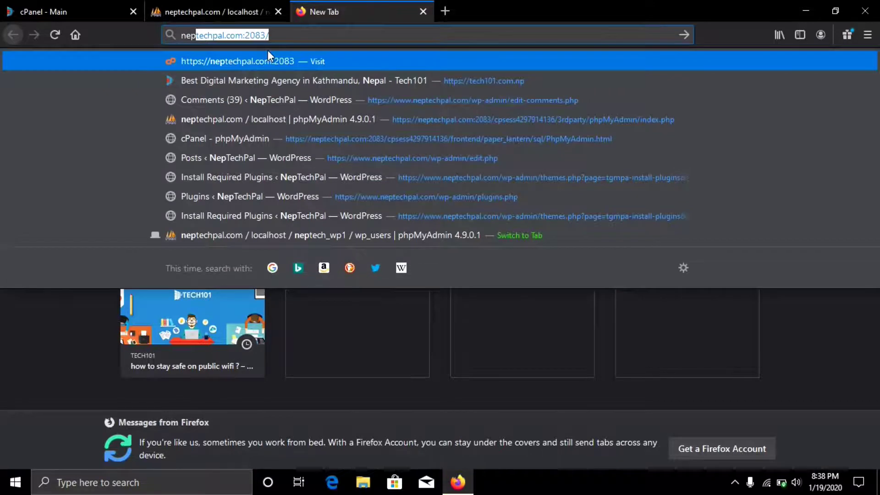
{"action": "type", "text": "techpa"}
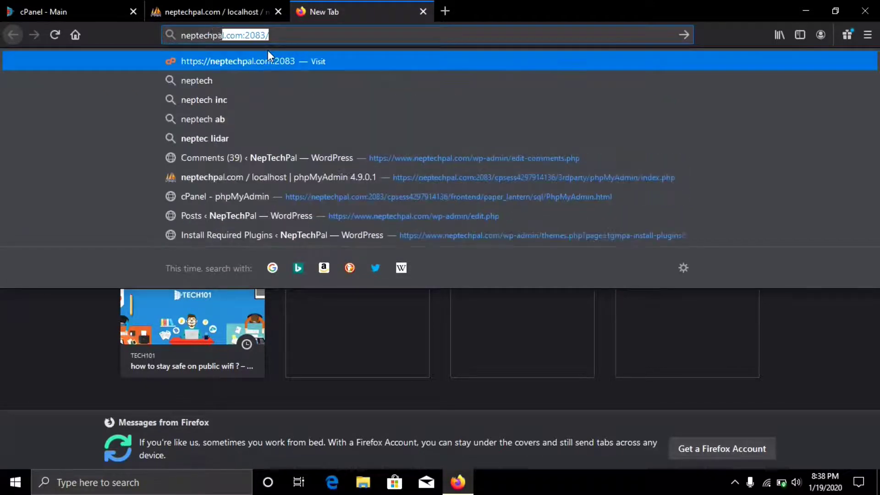
{"action": "type", "text": "l.co"}
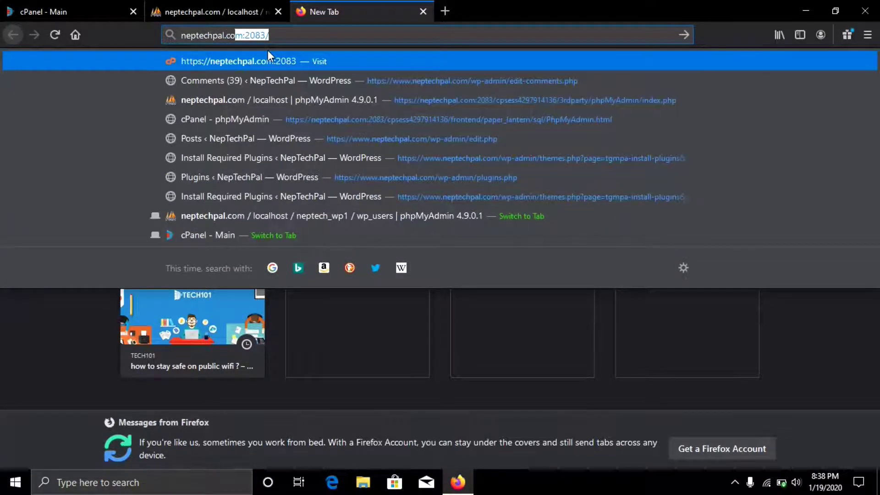
{"action": "type", "text": "m/"}
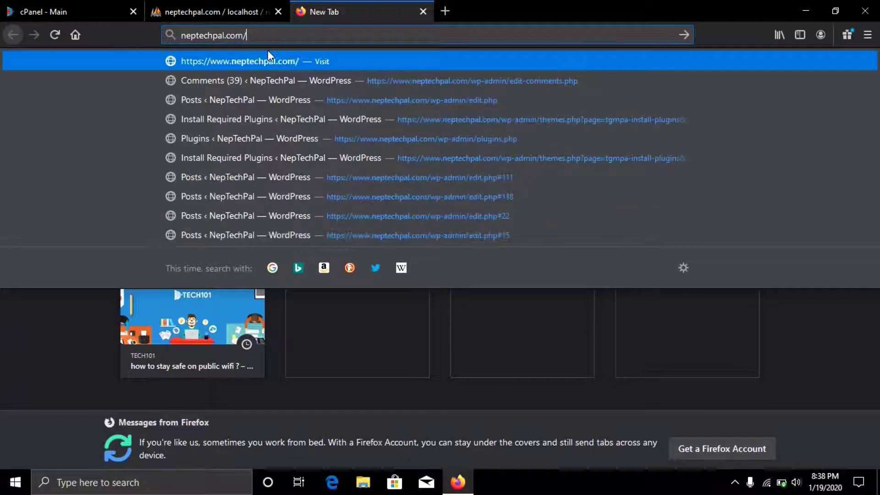
{"action": "type", "text": "wp"}
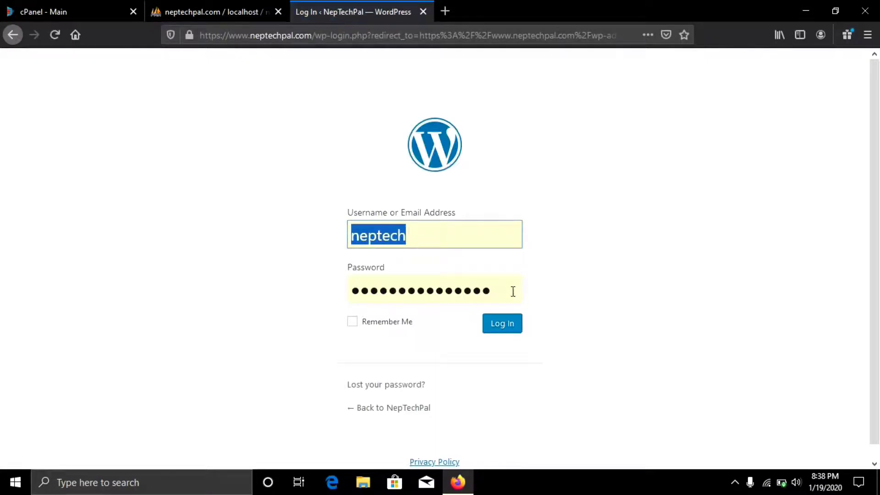
Replace the autofilled password with the new one and log in as neptech
{"action": "left_click", "coordinate": [514, 289]}
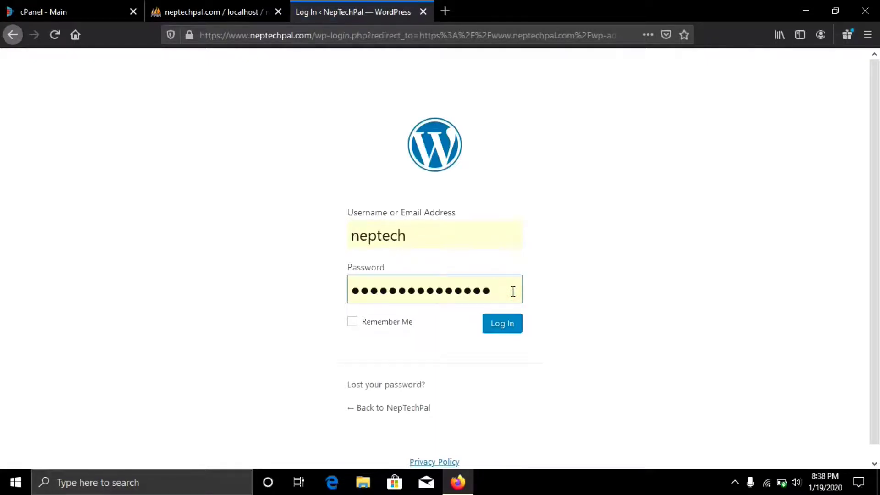
{"action": "key", "text": "BackSpace"}
{"action": "key", "text": "BackSpace"}
{"action": "key", "text": "BackSpace"}
{"action": "key", "text": "BackSpace"}
{"action": "key", "text": "BackSpace"}
{"action": "key", "text": "BackSpace"}
{"action": "key", "text": "BackSpace"}
{"action": "key", "text": "BackSpace"}
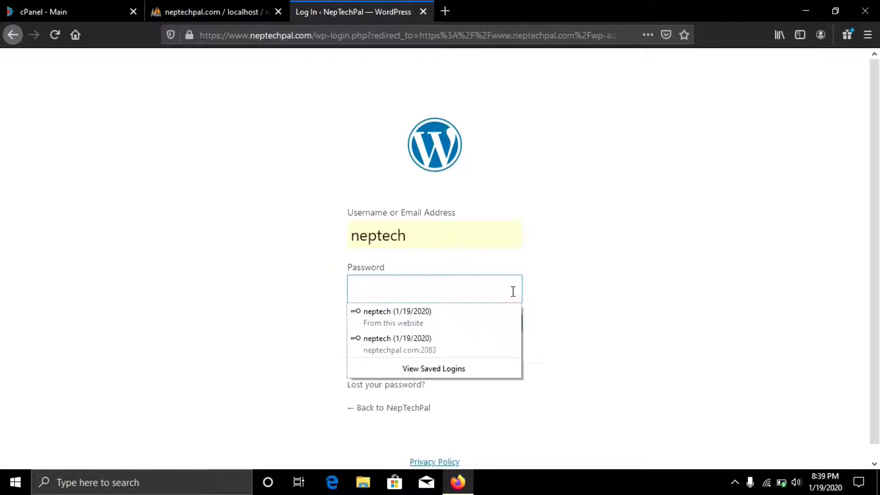
{"action": "type", "text": "••"}
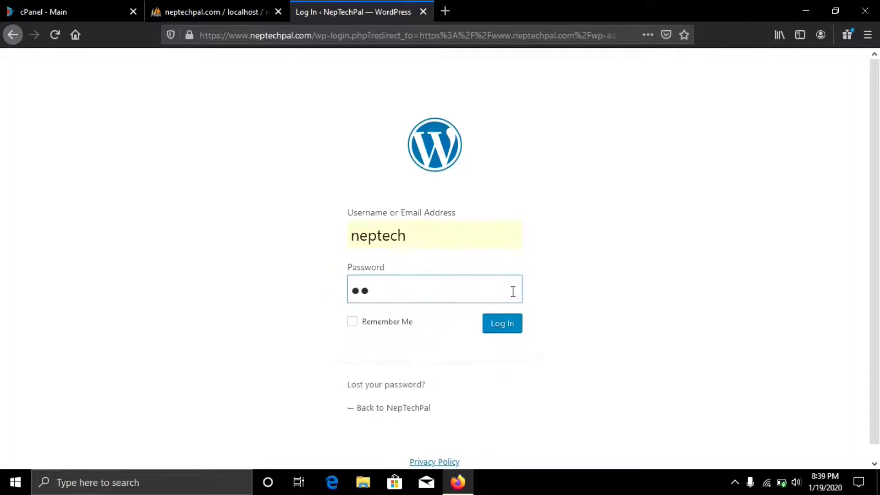
{"action": "type", "text": "•••"}
{"action": "type", "text": "••••"}
{"action": "left_click", "coordinate": [512, 329]}
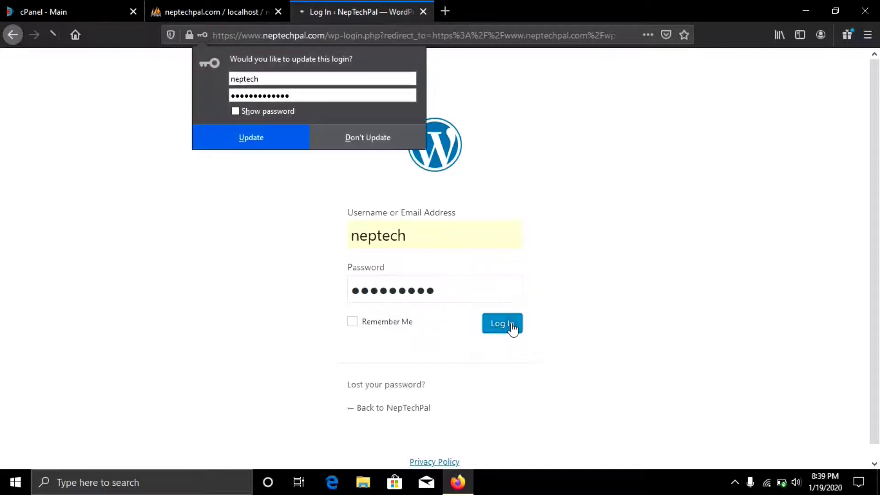
Decline Firefox's offer to update the saved login for the site
{"action": "left_click", "coordinate": [355, 139]}
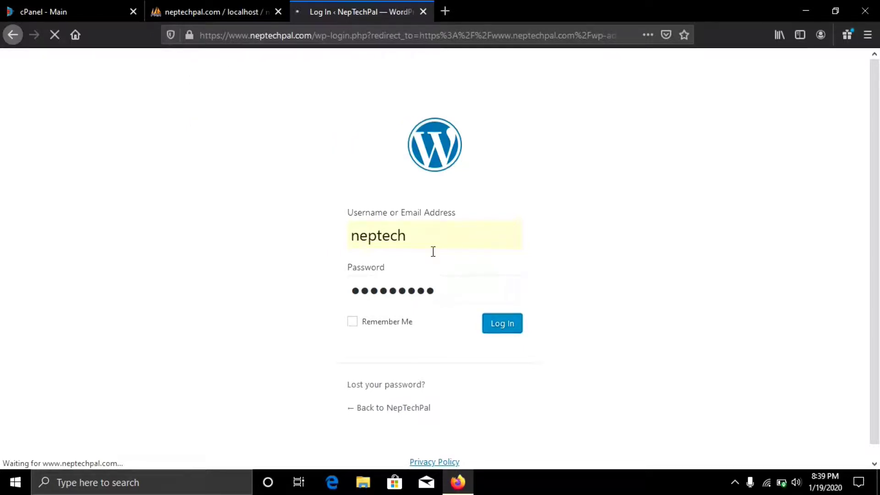